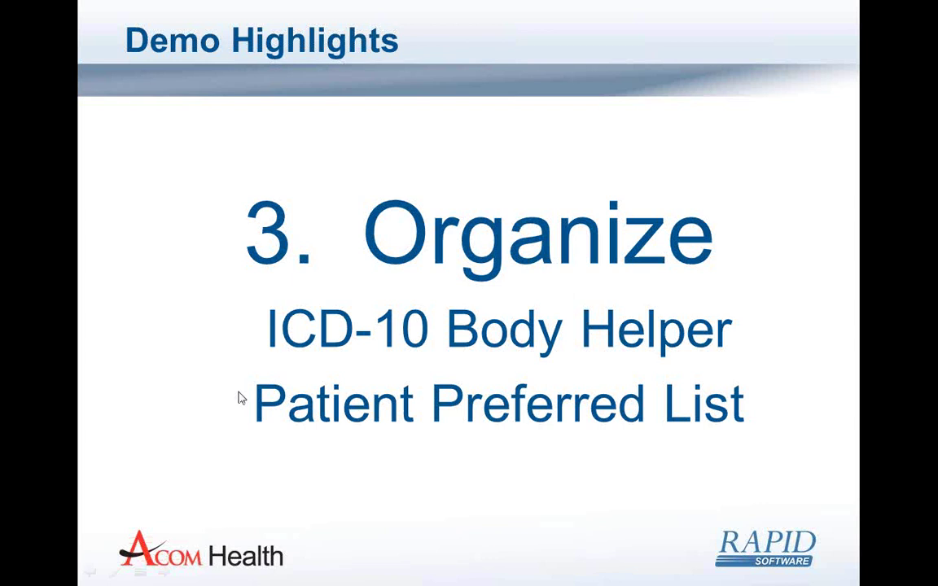
Step: Leave the '3. Organize' Demo Highlights slide and switch to another program
key(alt+Tab)
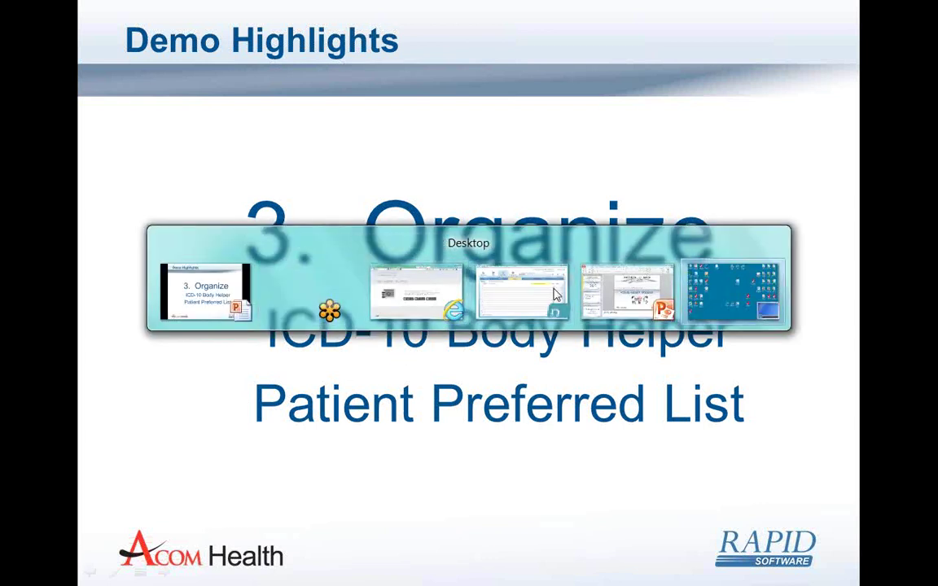
Step: Enter diagnoses 723.1 Cervicalgia and 780.4 Dizziness and giddiness in the daily note, then go to the Dashboard
click(554, 298)
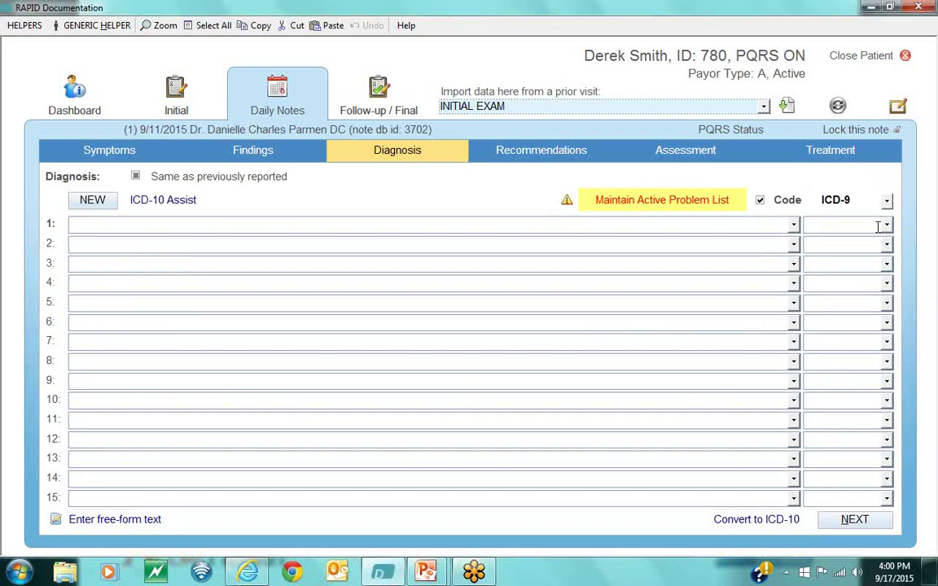
text(723.1)
key(Return)
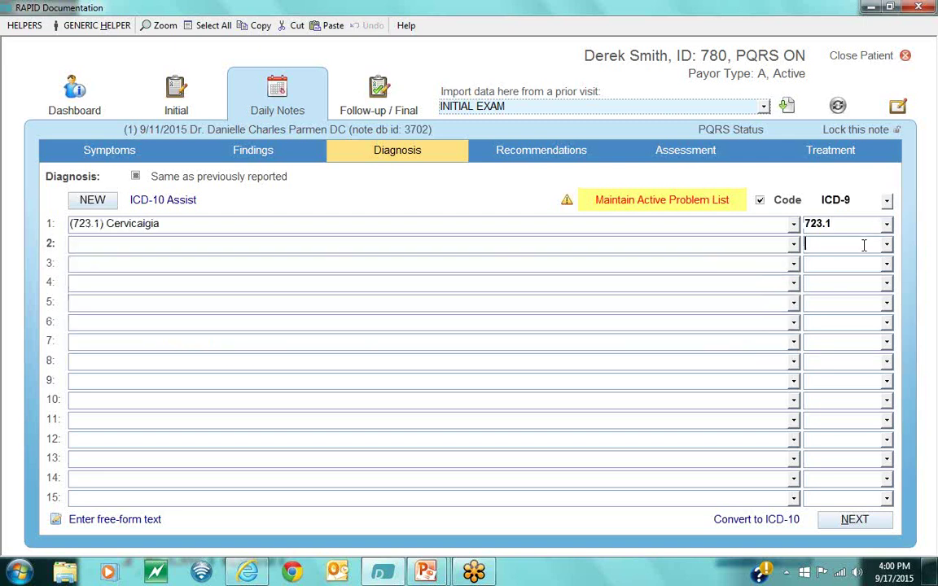
text(780.4)
key(Return)
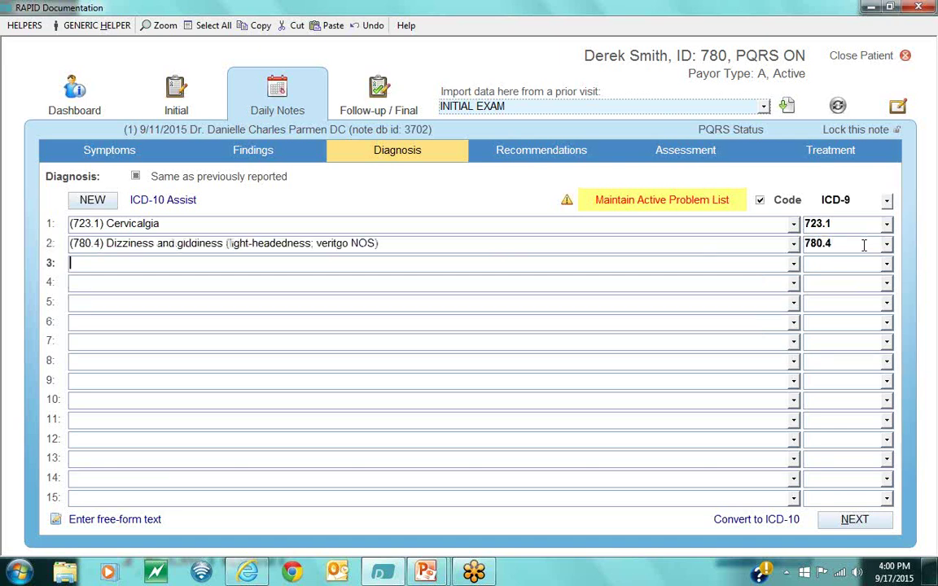
key(Escape)
click(82, 96)
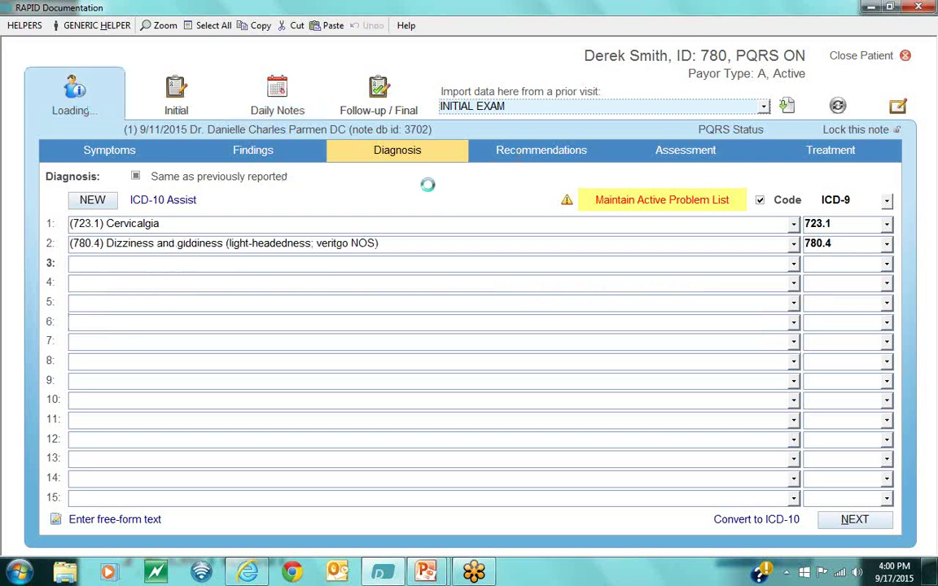
Step: Send the patient to the chartroom as 'To Do: Convert to ICD 10' and close the chart
click(763, 107)
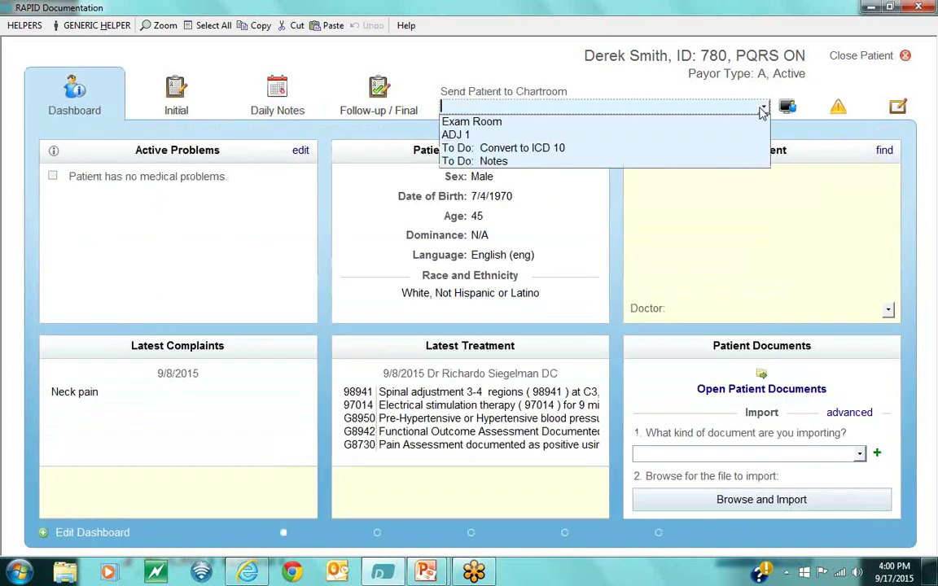
click(735, 148)
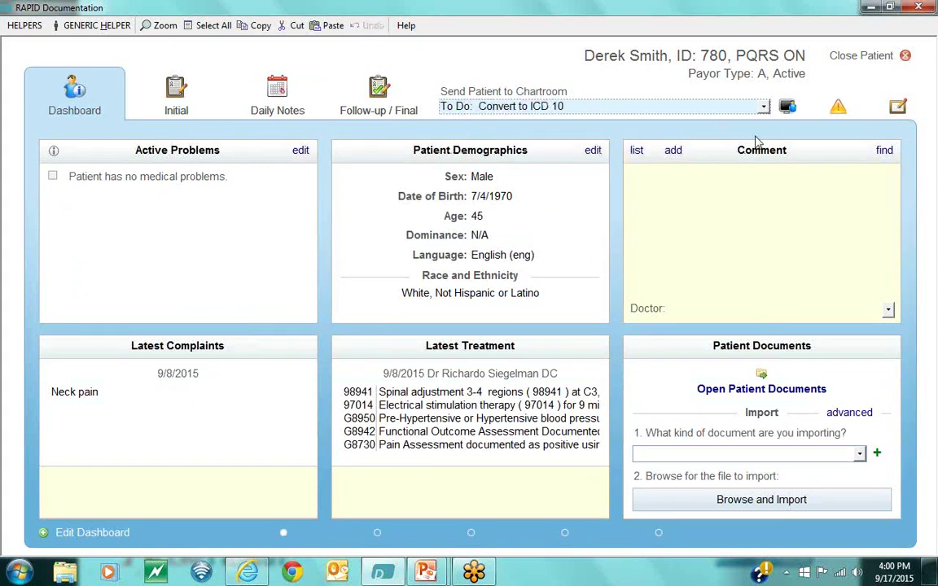
click(870, 57)
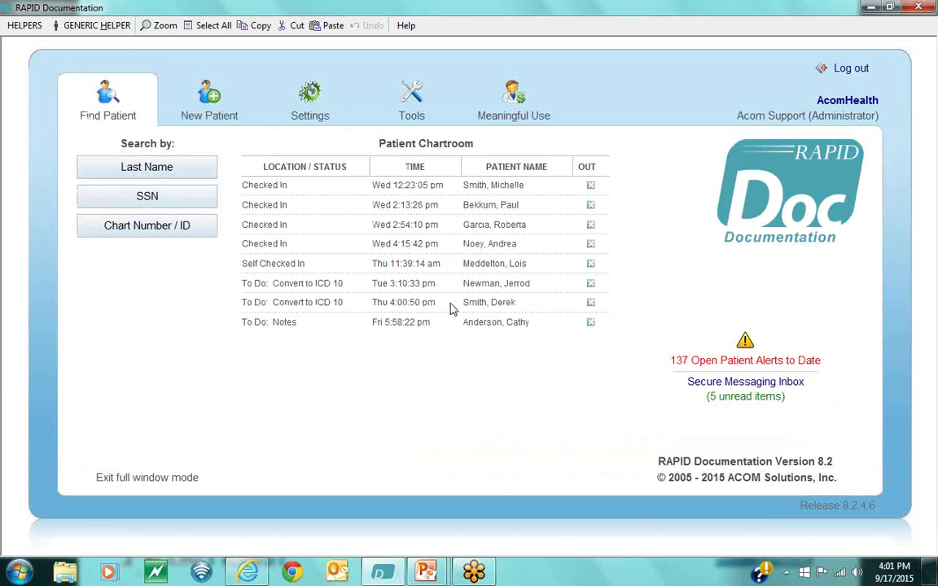
Step: Reopen the patient from the chartroom and show the daily note's diagnoses
click(514, 306)
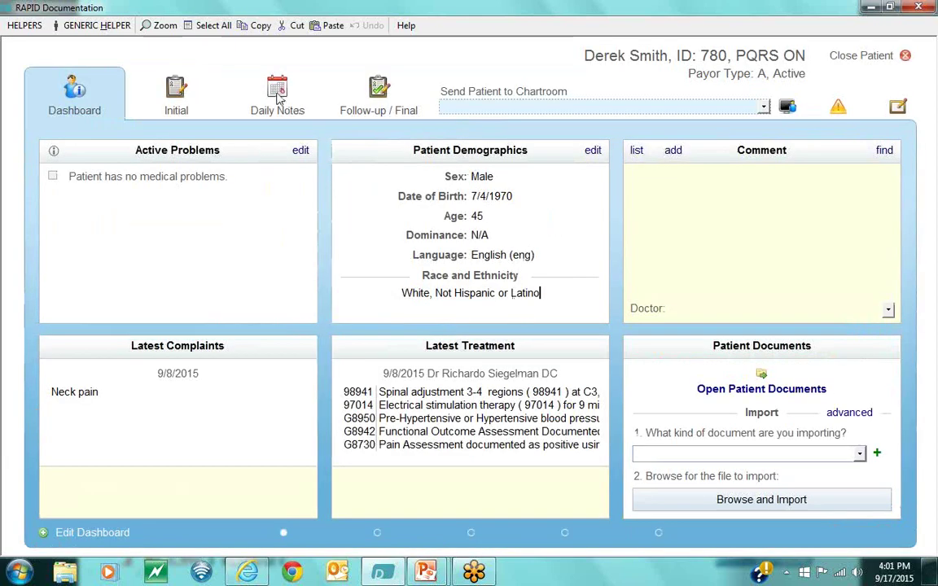
click(277, 96)
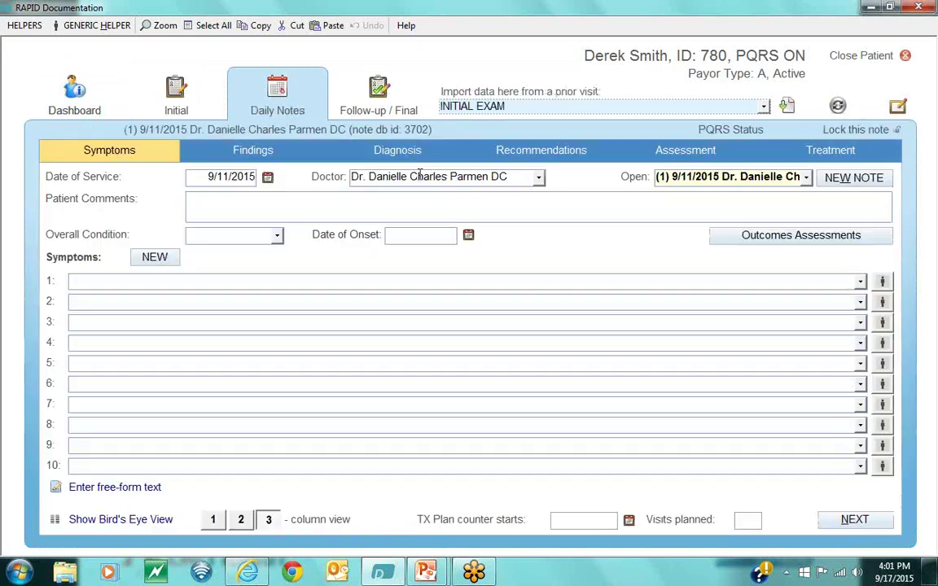
click(403, 153)
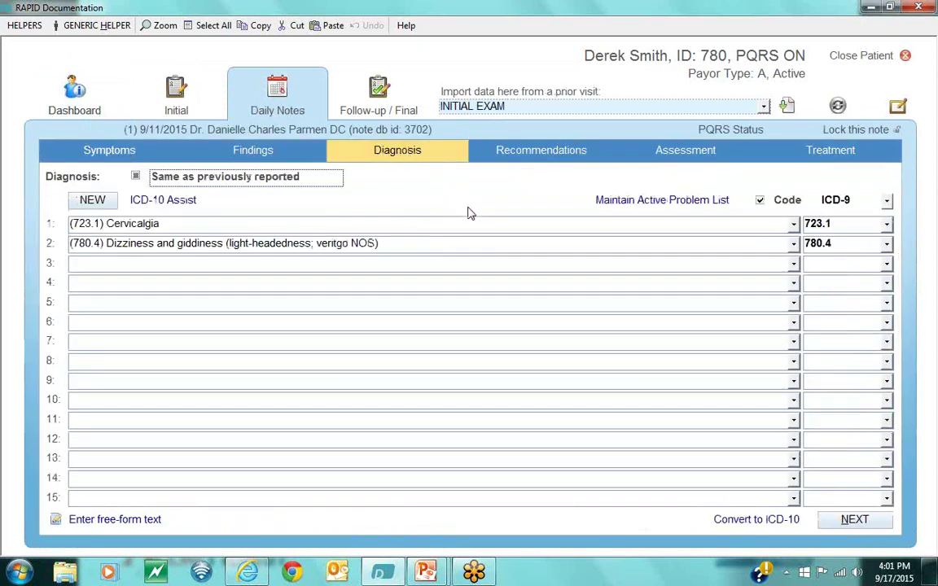
Step: Convert the 723.1 Cervicalgia diagnosis to ICD-10 code M54.2
click(756, 521)
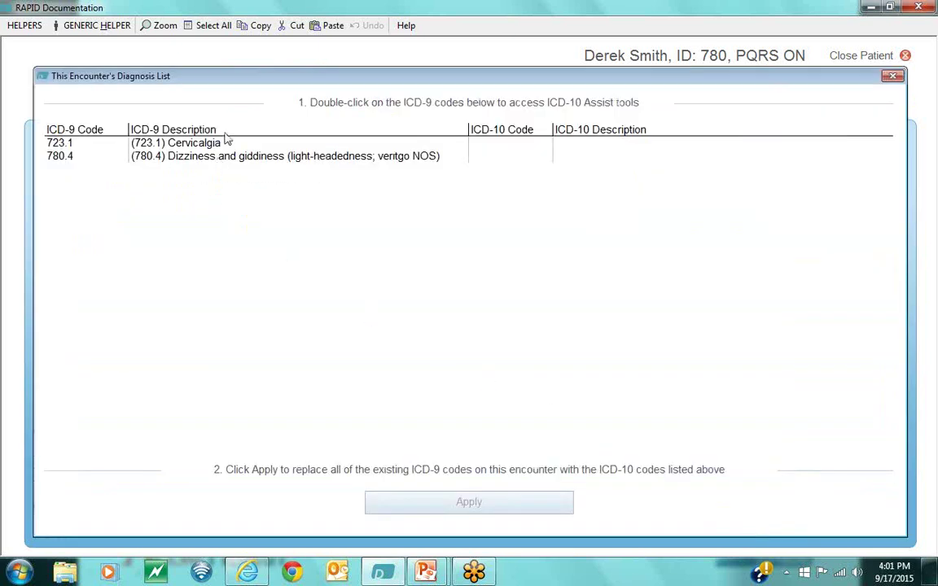
click(200, 143)
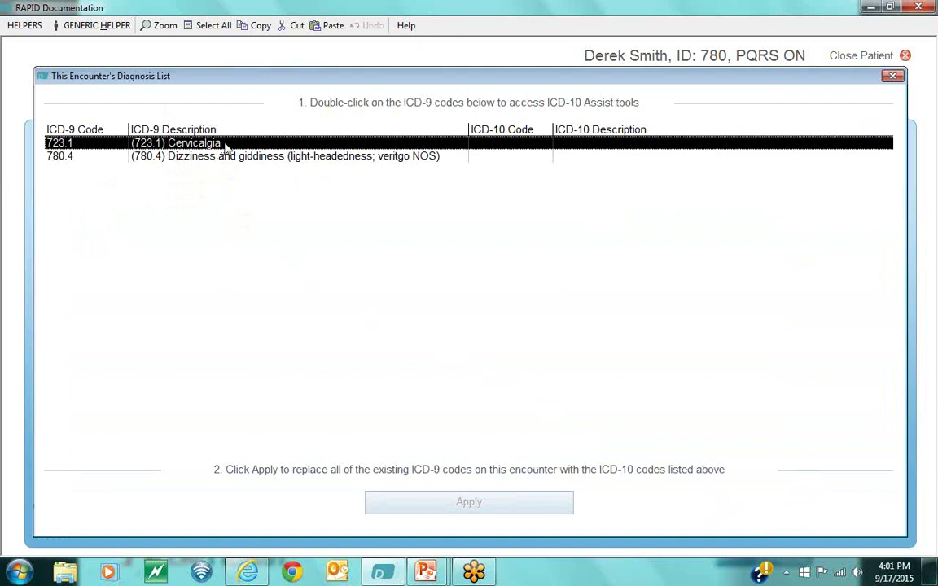
double_click(225, 144)
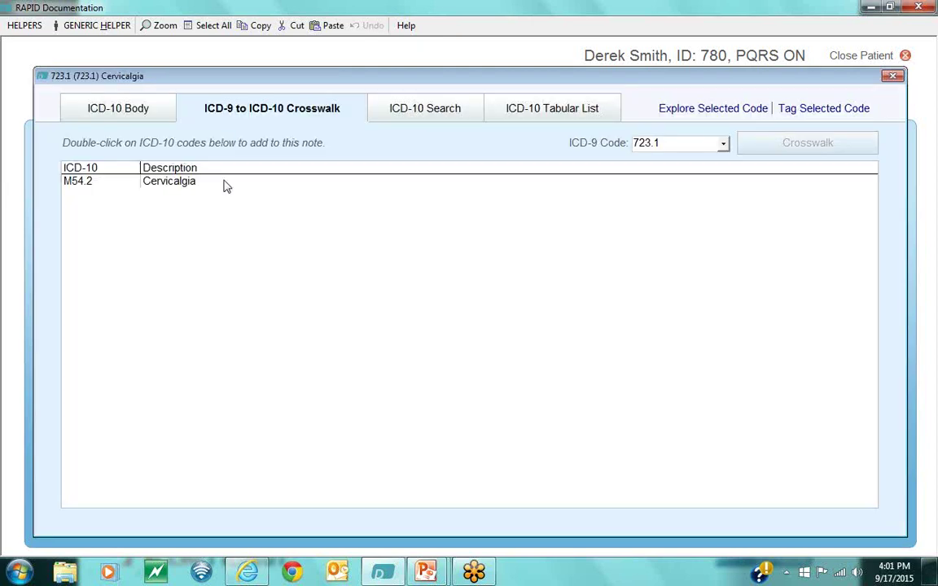
click(227, 184)
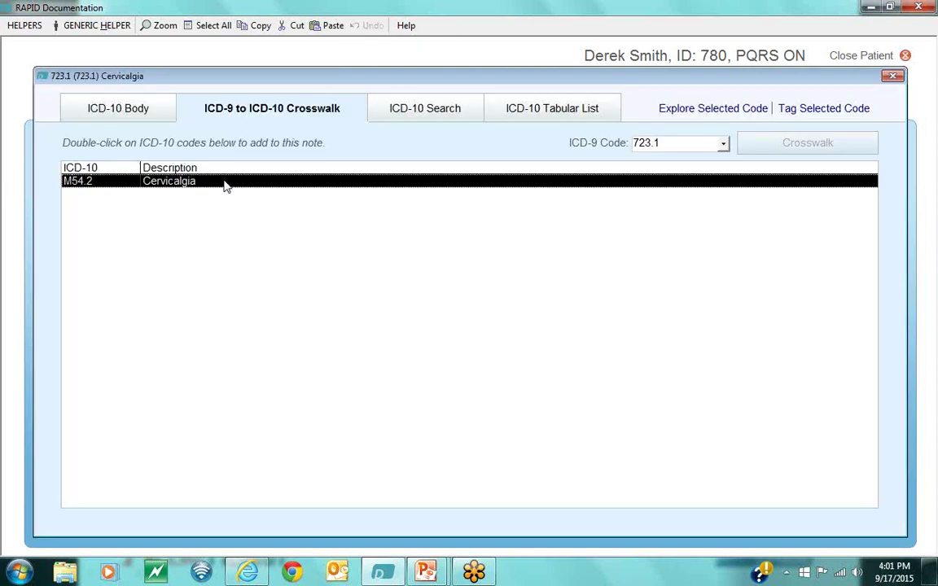
double_click(225, 183)
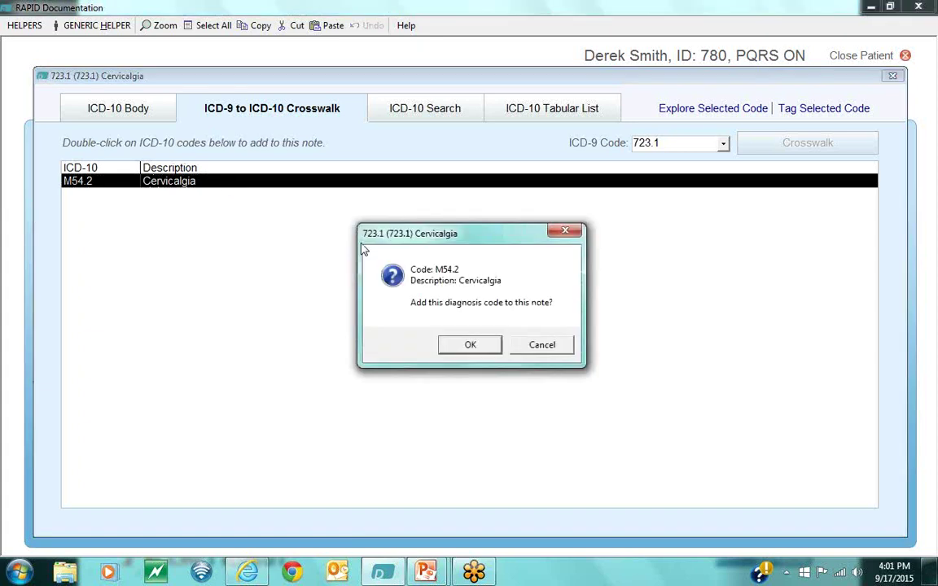
click(456, 350)
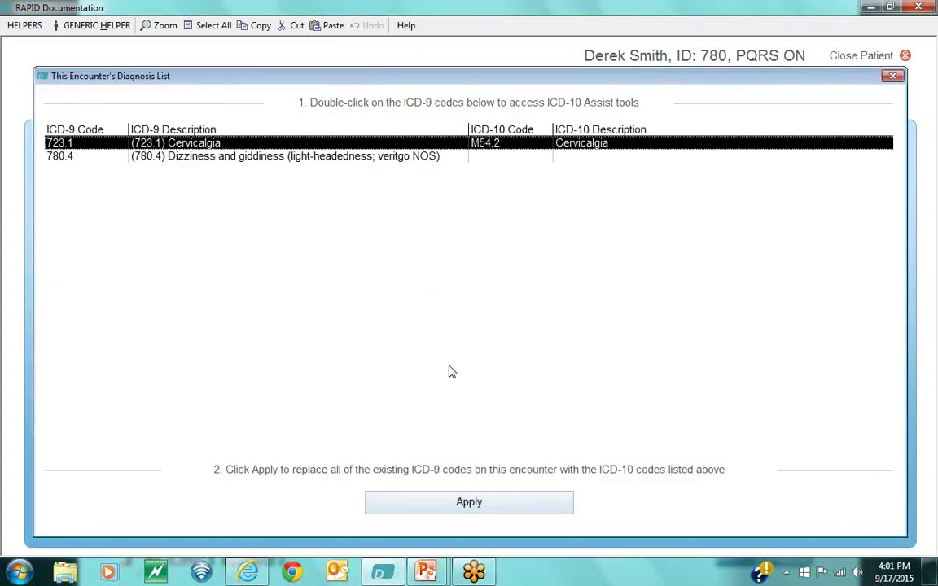
Step: Map 780.4 Dizziness and giddiness to R42 and apply the ICD-10 codes to the note
double_click(396, 156)
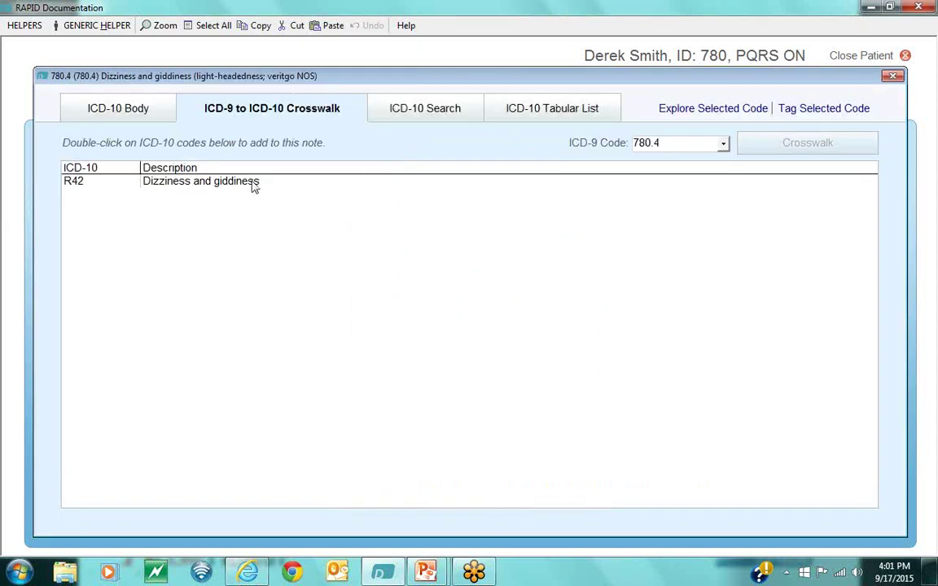
double_click(253, 182)
click(510, 345)
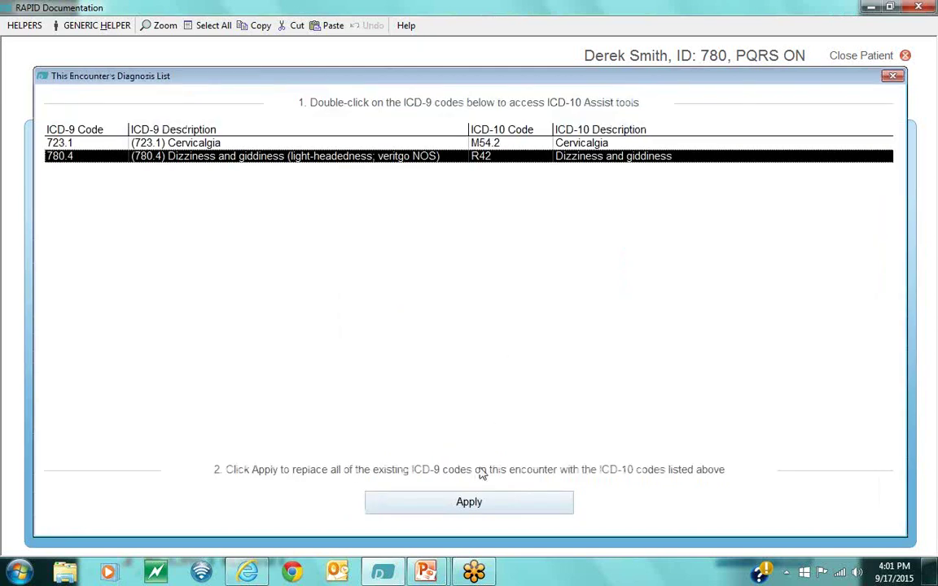
click(476, 502)
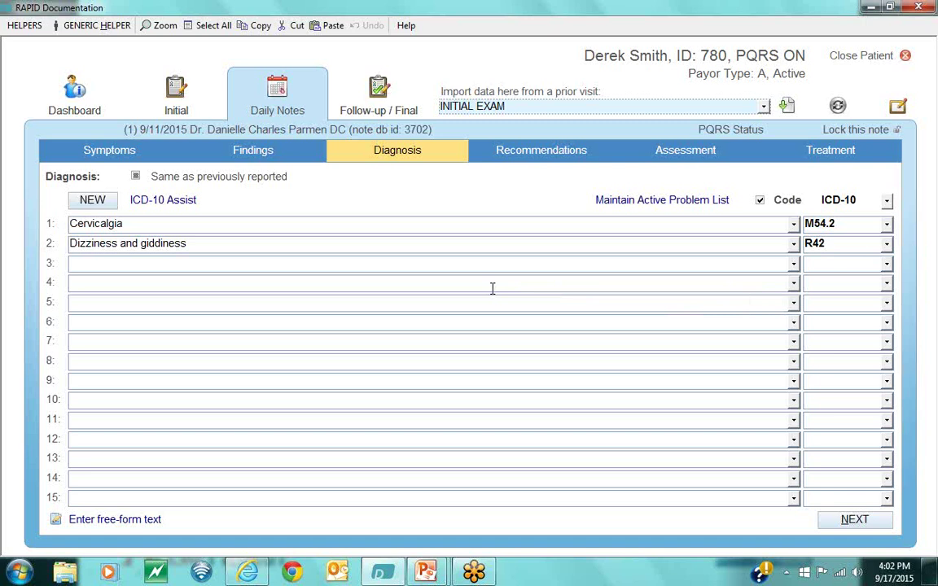
Step: Crosswalk ICD-9 722.71 in ICD-10 Assist and add M50.03 to the note
click(171, 201)
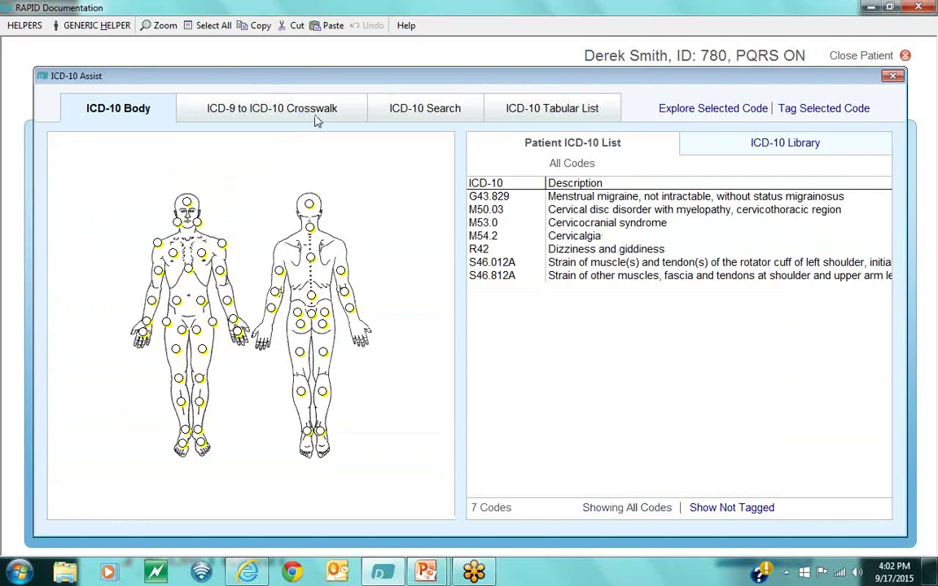
click(316, 114)
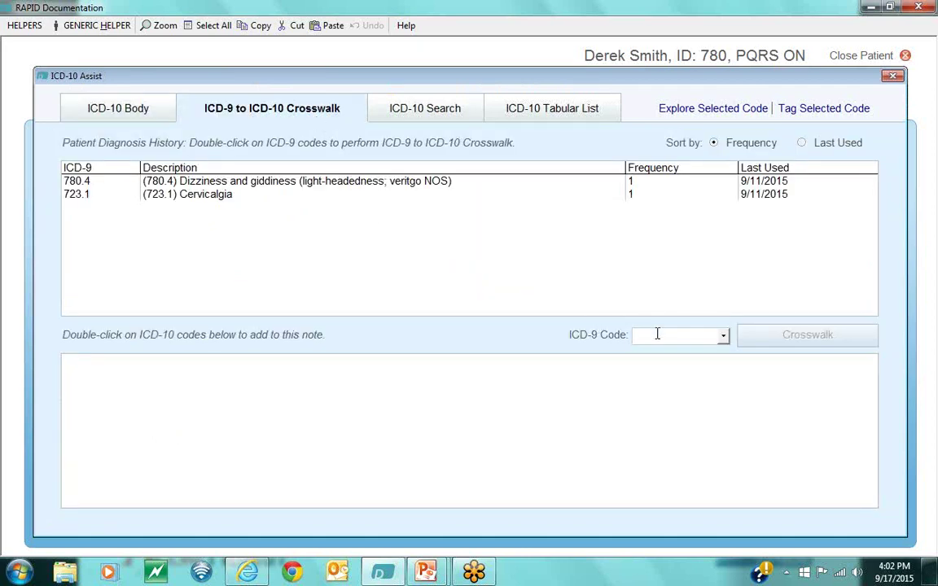
text(722.7)
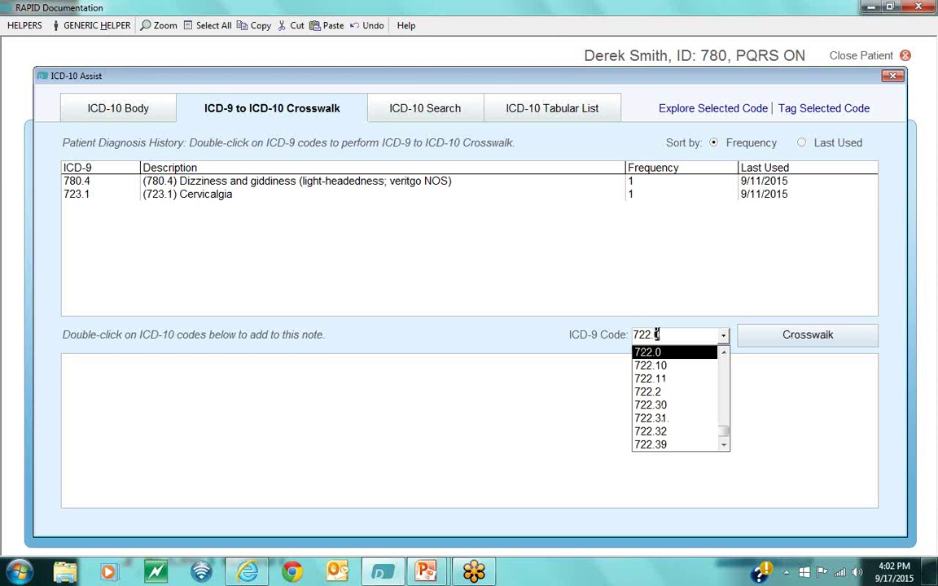
text(1)
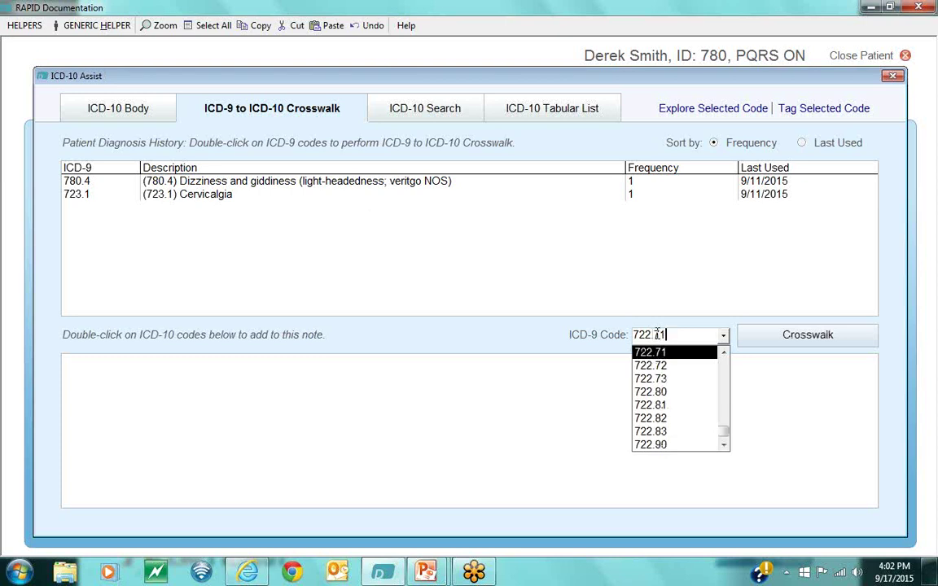
click(810, 332)
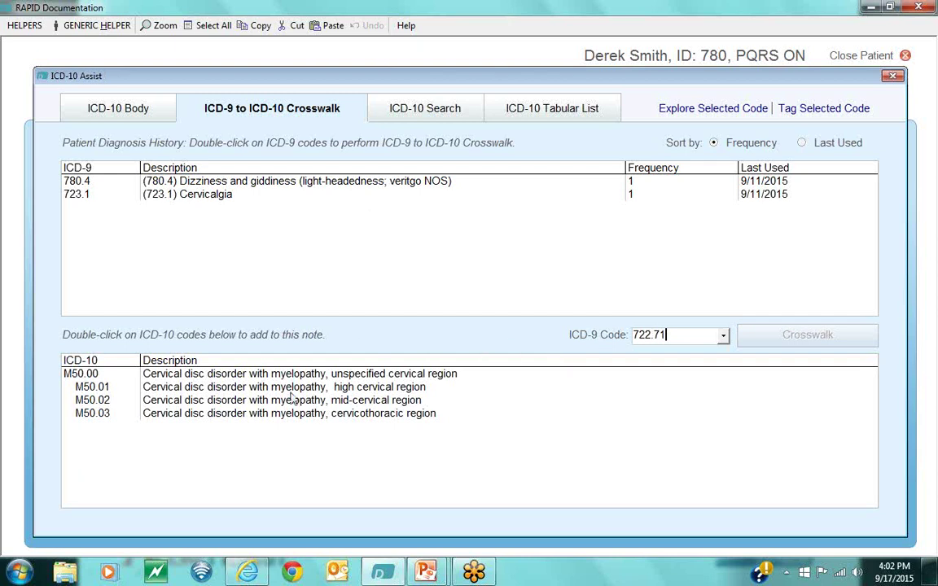
click(391, 416)
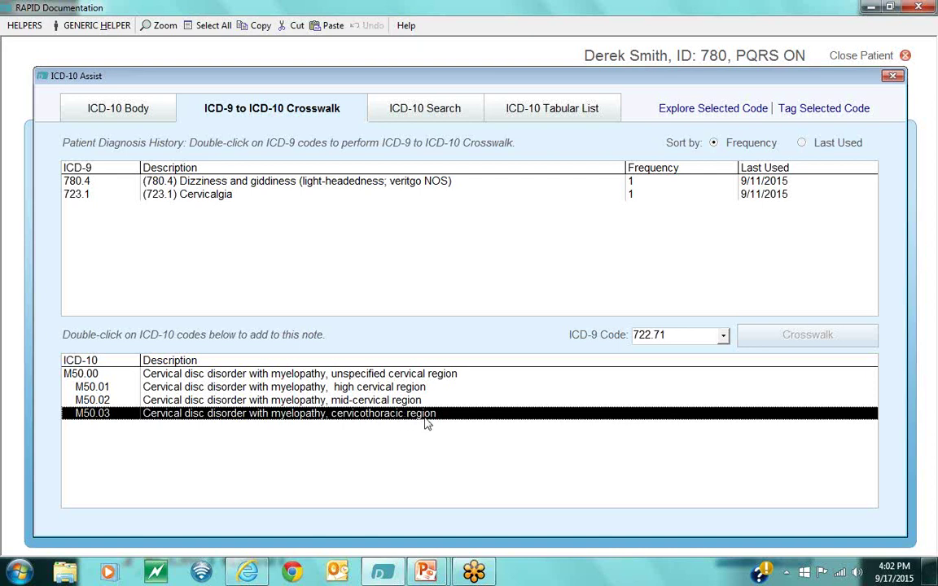
double_click(461, 420)
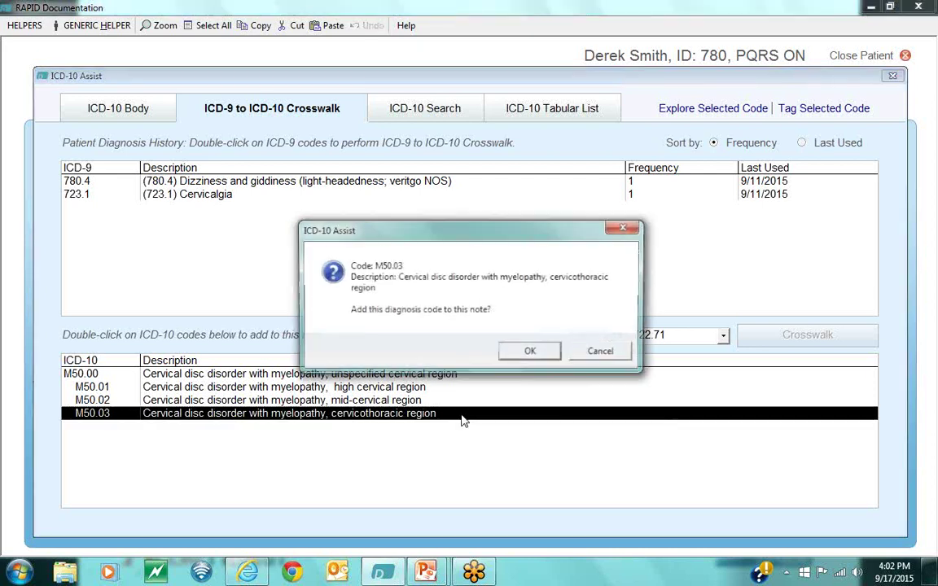
click(531, 352)
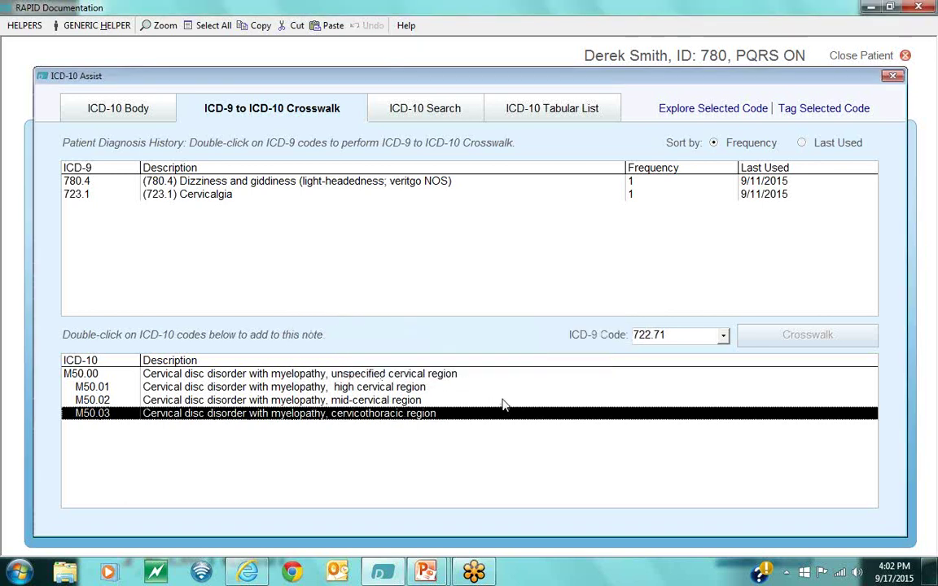
click(447, 111)
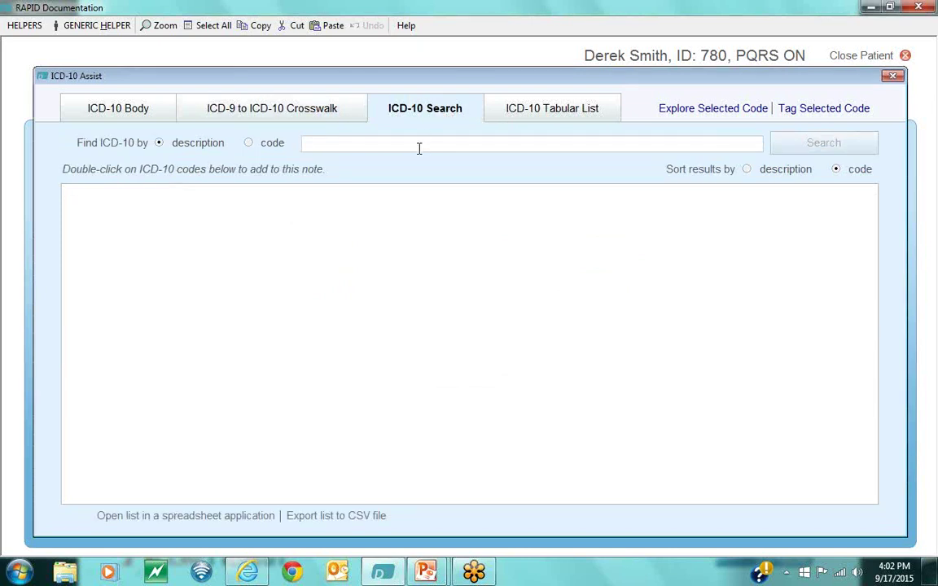
Step: Search ICD-10 descriptions for 'shoulder strain left' and select code S46.812A
text(shoulder)
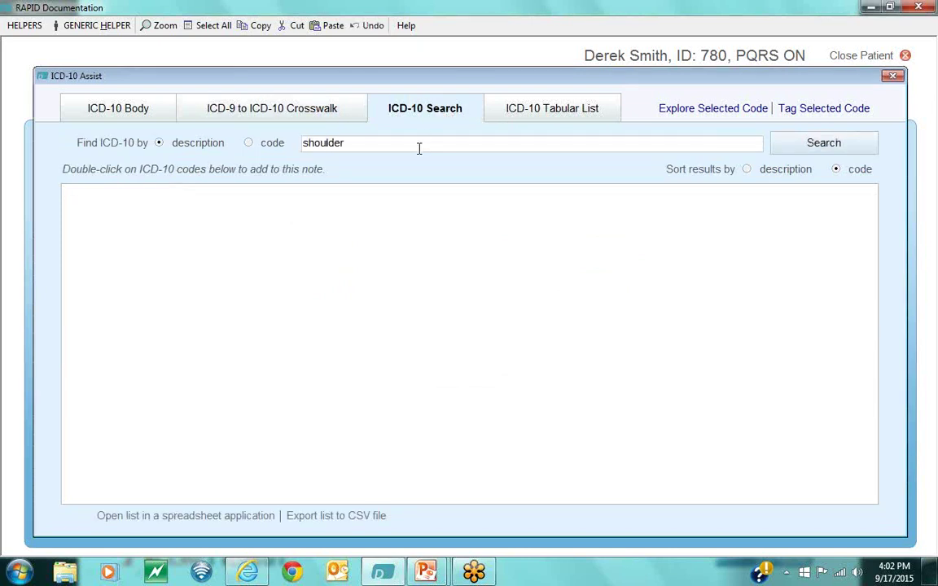
key(Return)
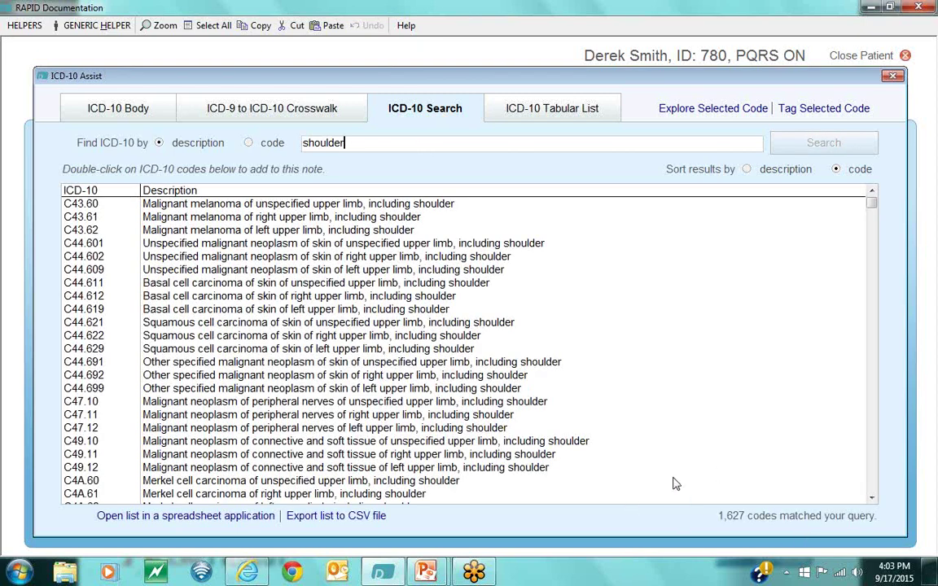
text(strain)
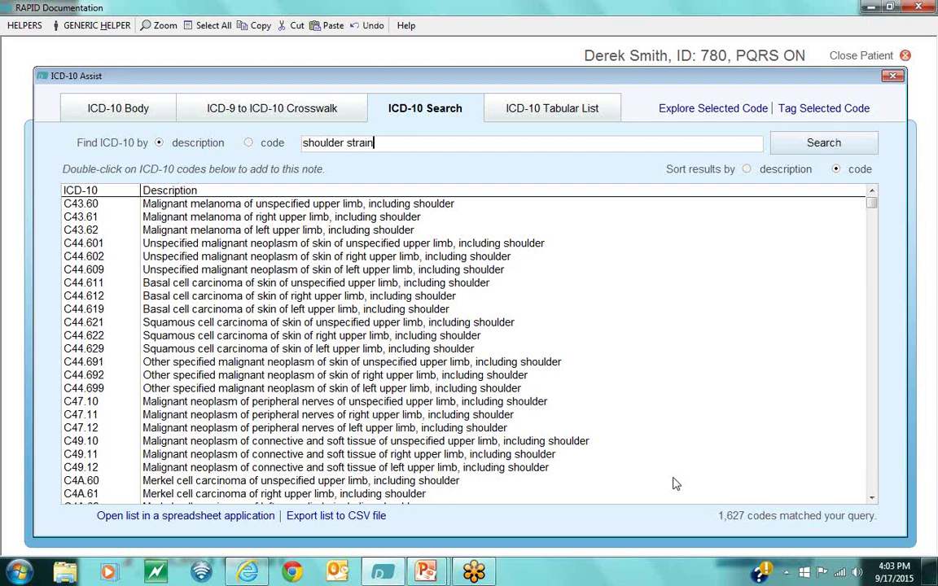
key(Return)
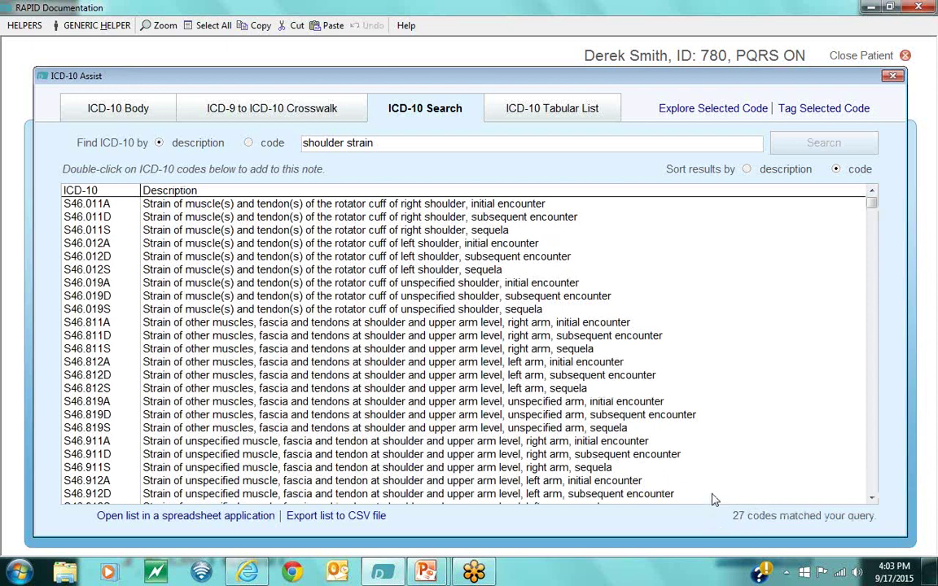
text(left)
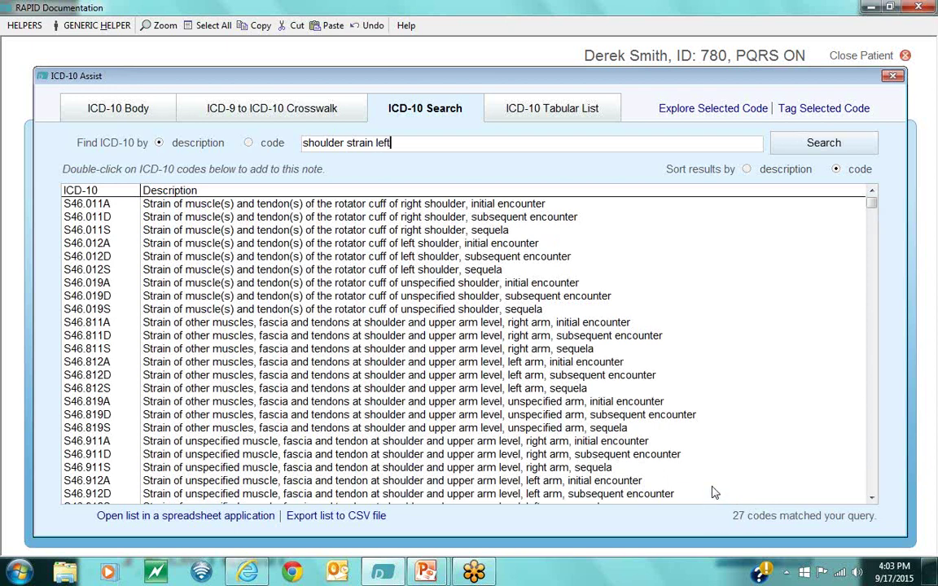
key(Return)
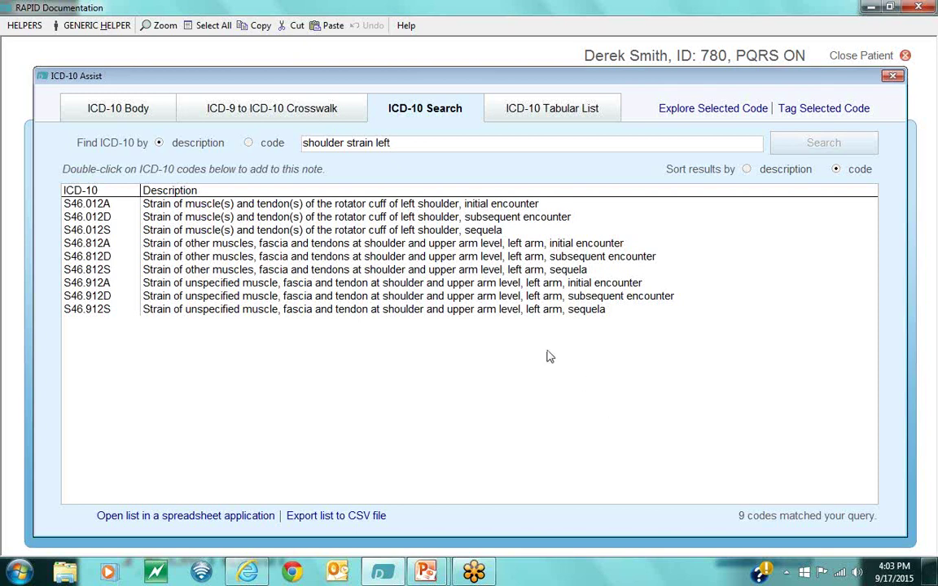
click(558, 244)
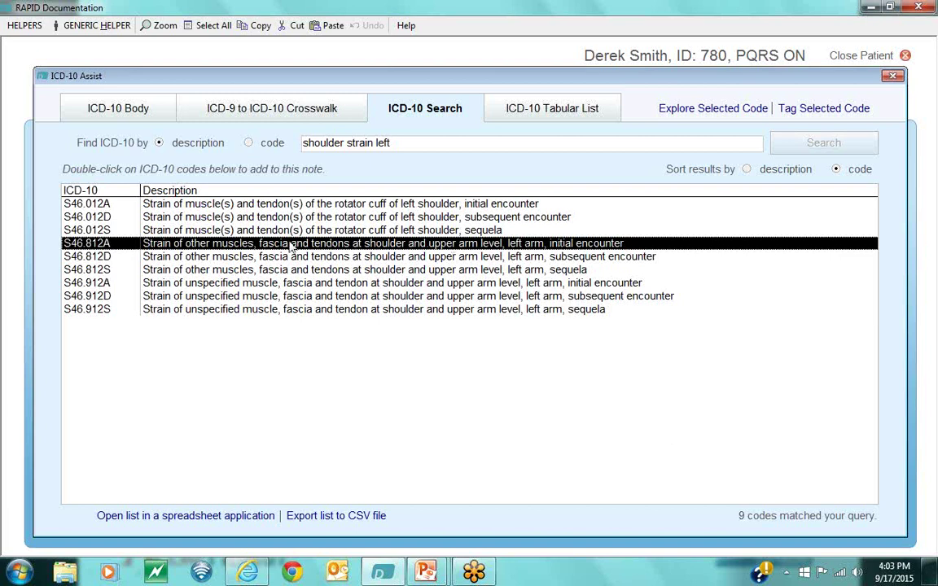
Step: Start adding S46.812A to the note, then cancel the confirmation
double_click(529, 247)
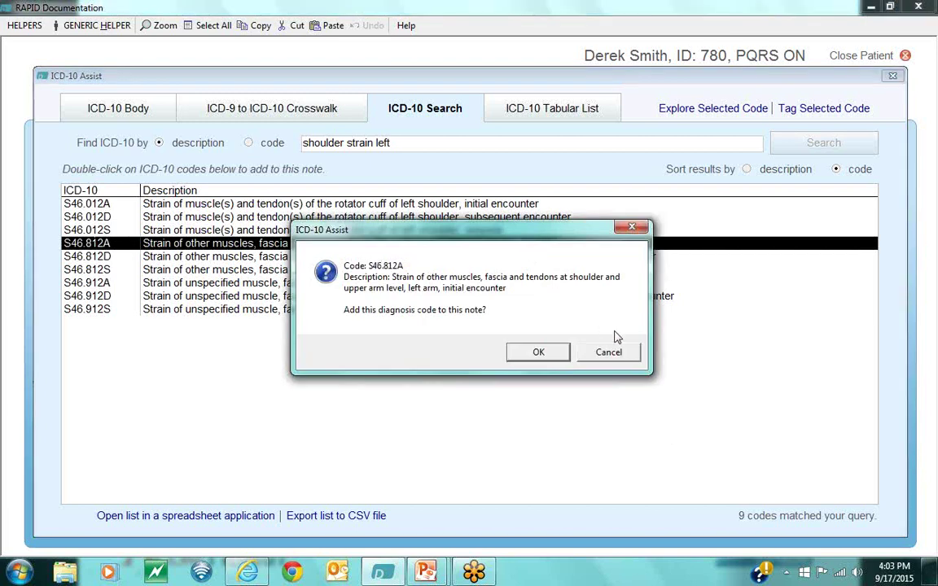
click(619, 356)
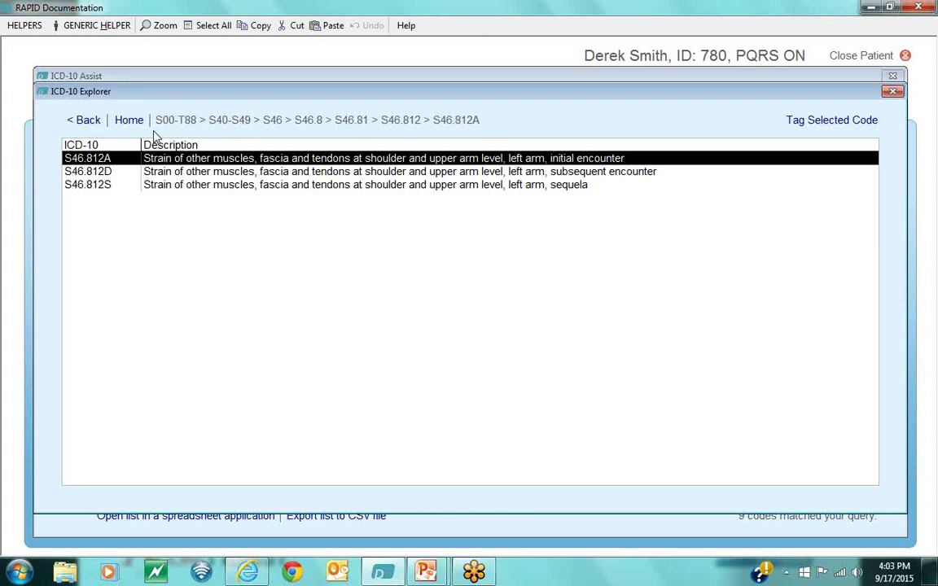
Step: Go up the ICD-10 Explorer to S46.81, drill down to S46.812A, and add it to the note
click(89, 122)
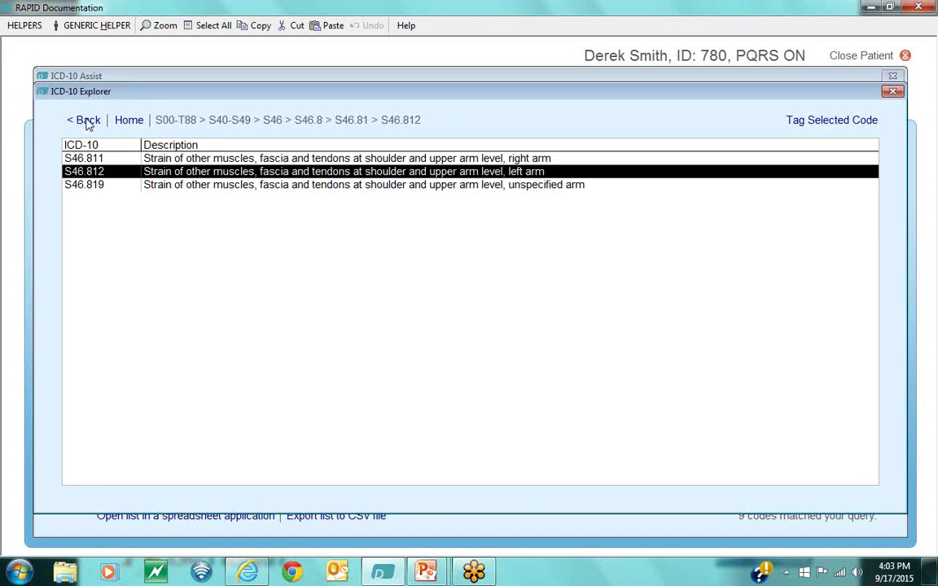
click(89, 122)
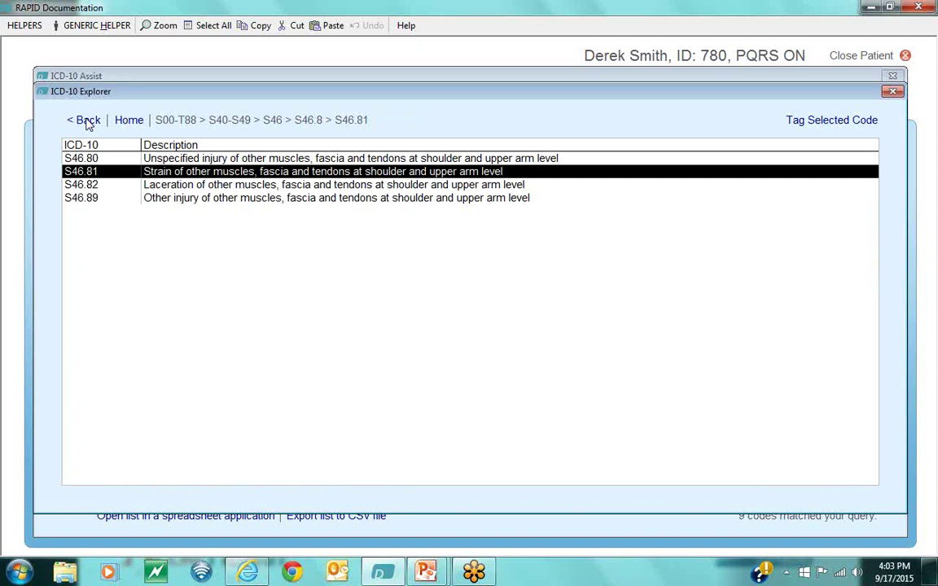
double_click(187, 171)
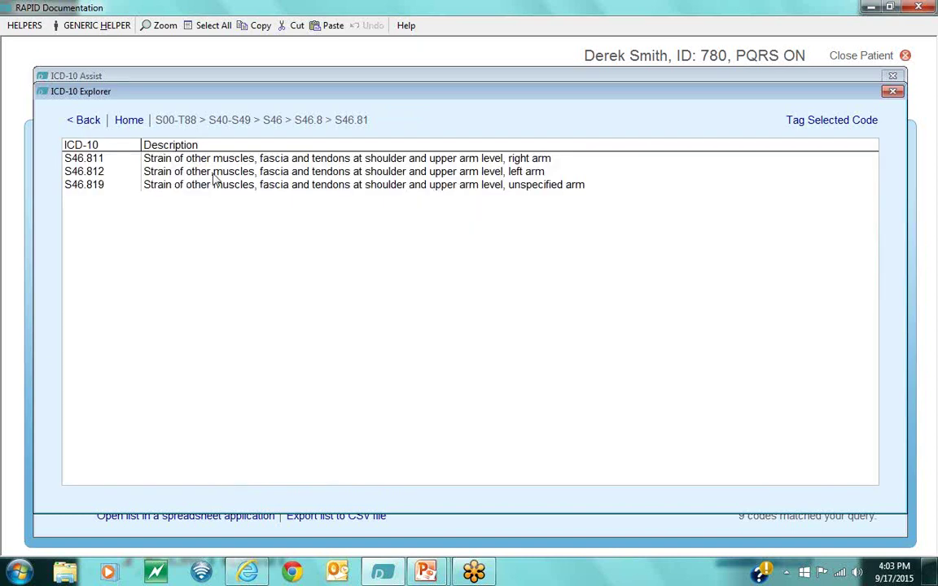
double_click(215, 174)
click(215, 173)
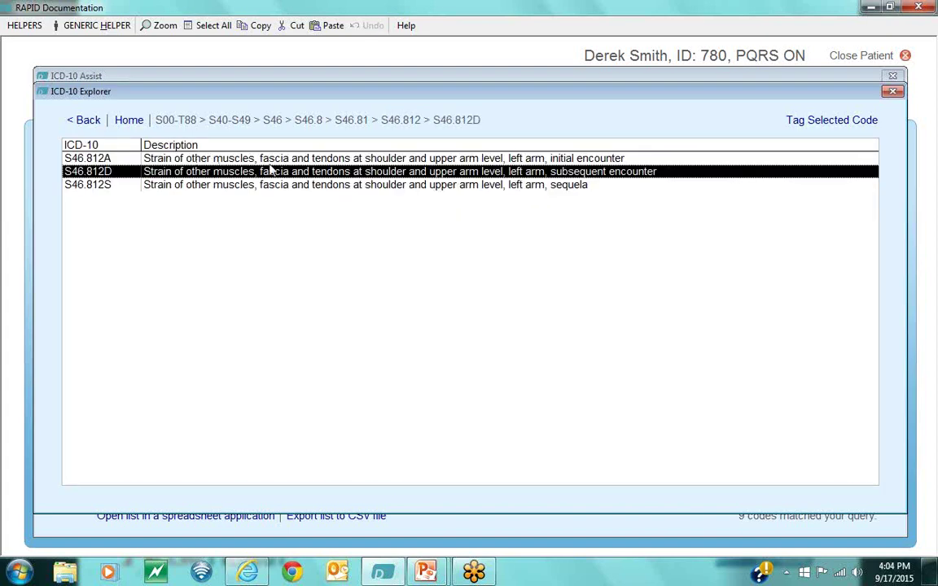
click(392, 158)
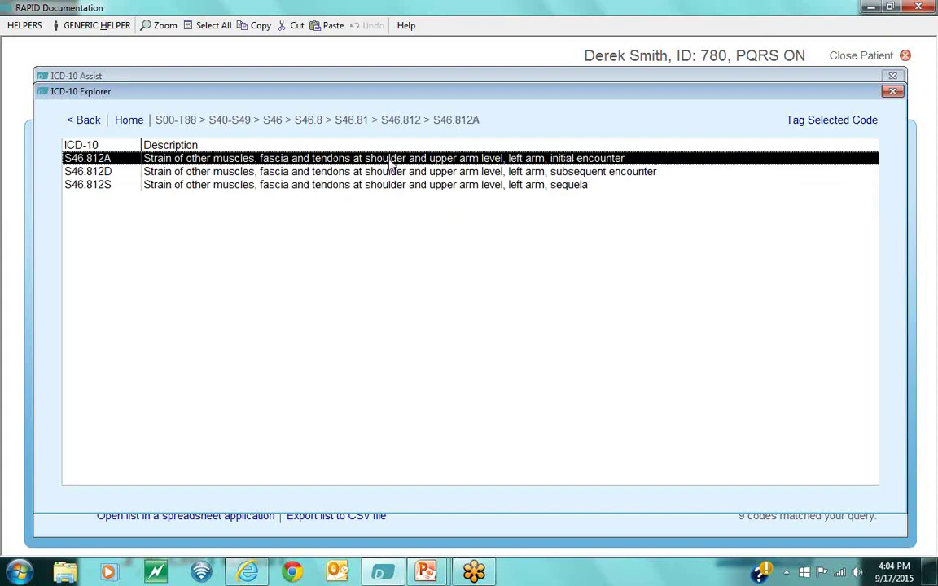
double_click(391, 162)
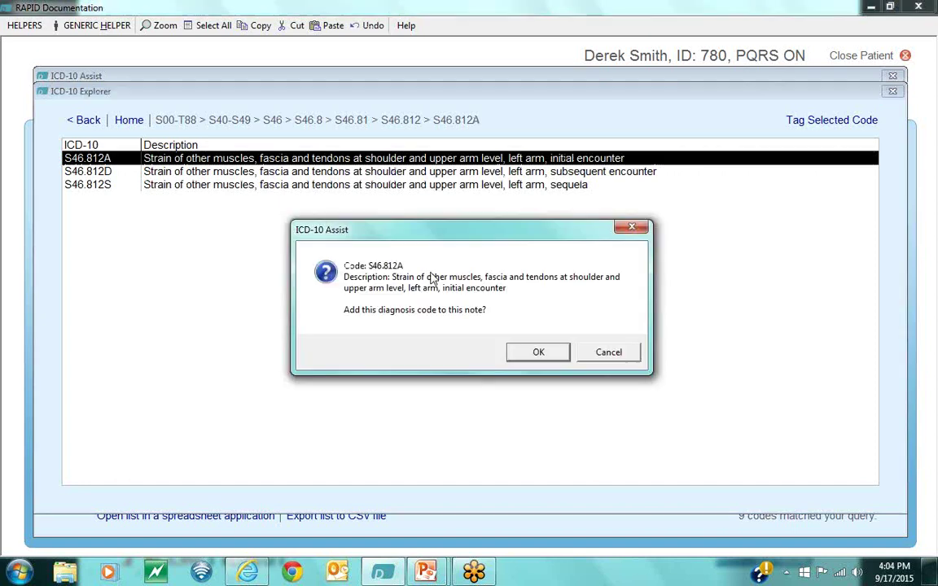
click(539, 353)
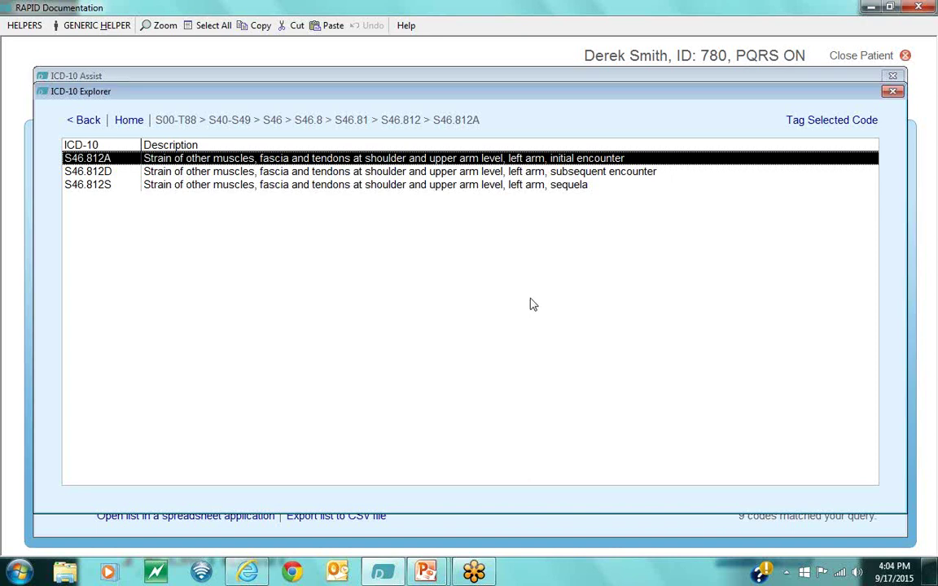
Step: In the ICD-10 Body Helper library, browse left shoulder, head and right hip, then view the patient's list
click(893, 92)
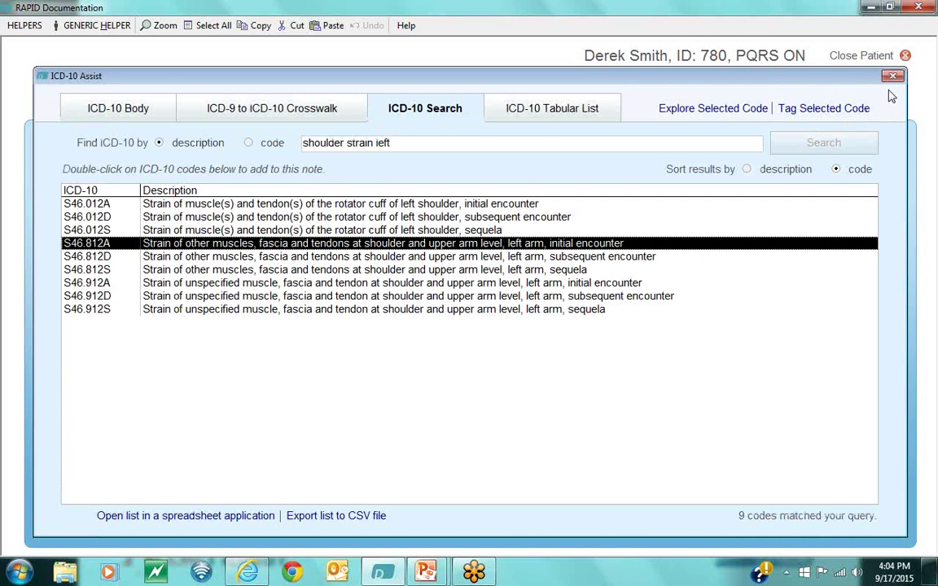
click(129, 98)
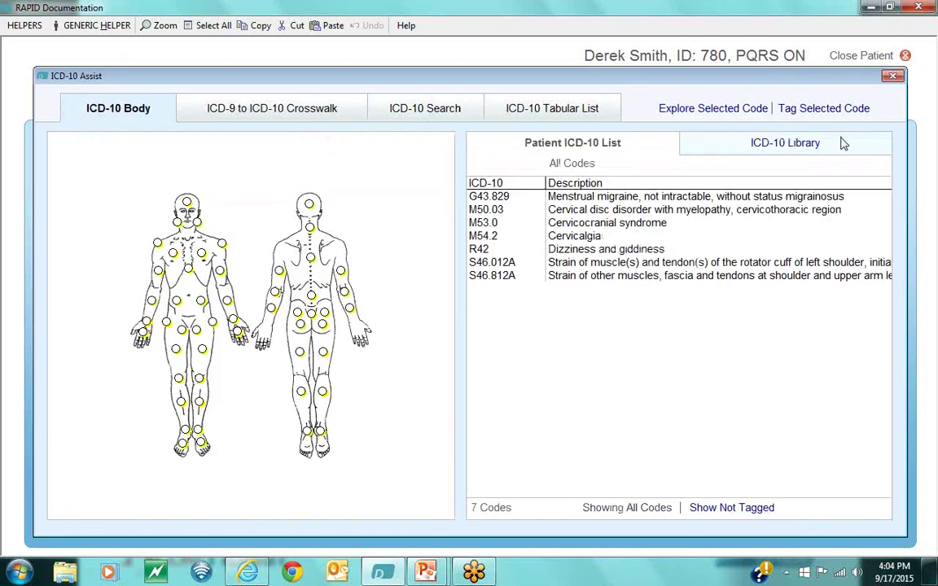
click(843, 142)
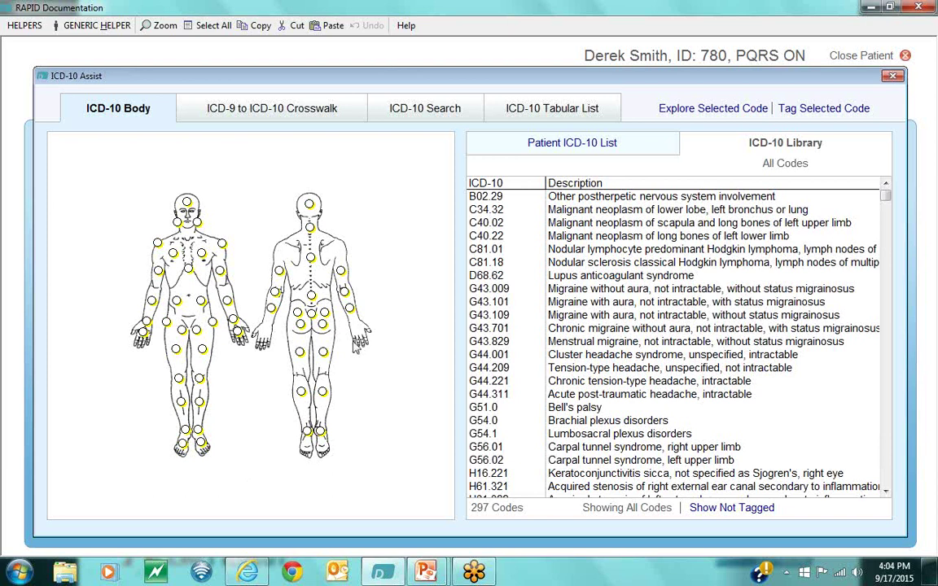
click(221, 246)
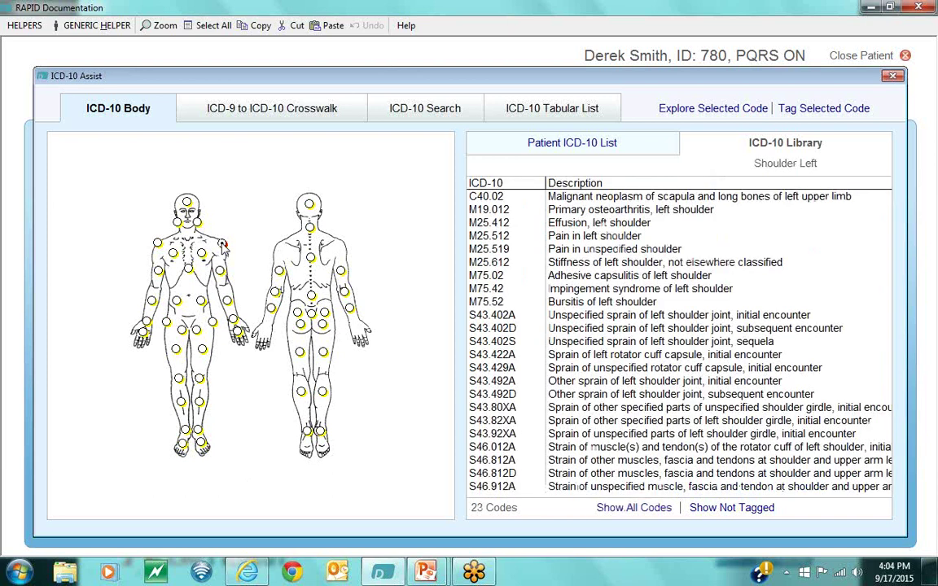
click(186, 202)
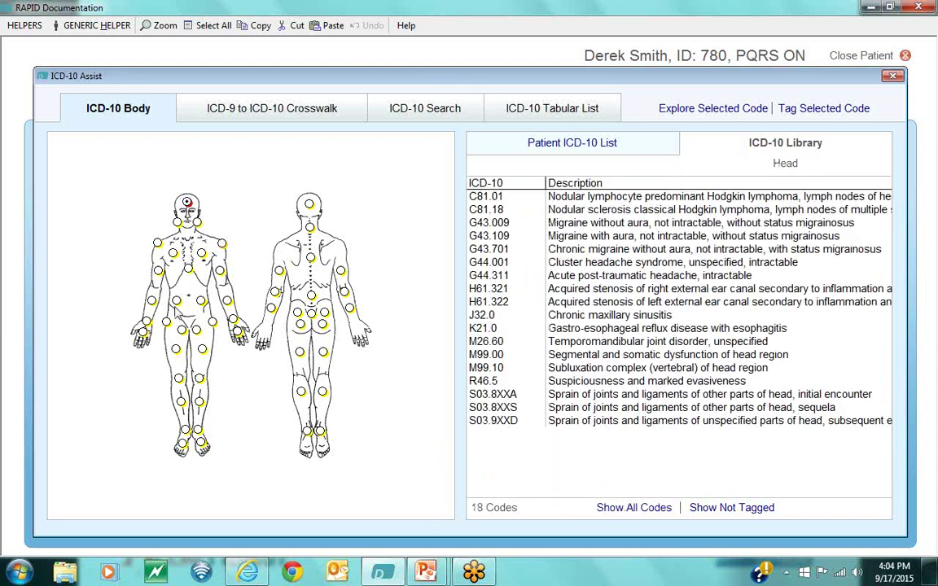
click(166, 322)
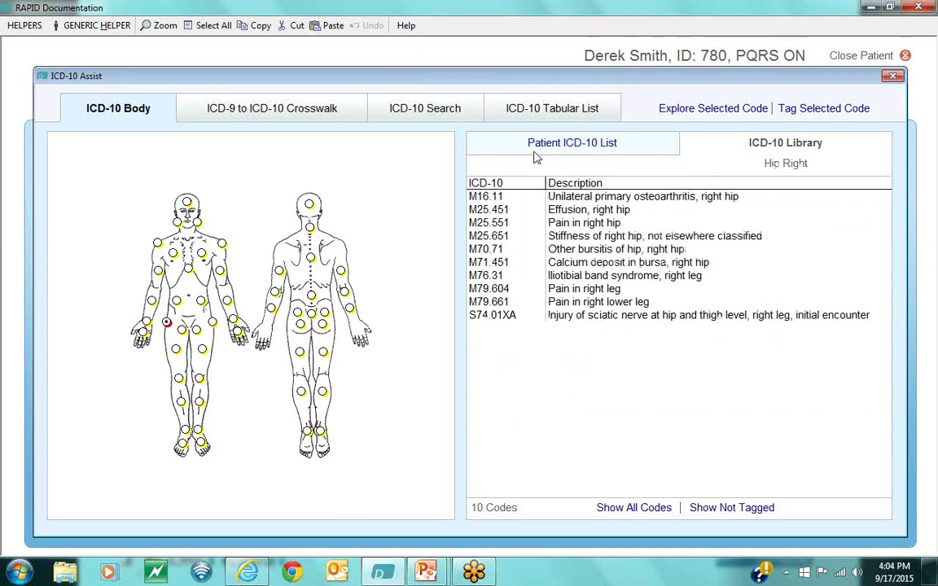
click(585, 145)
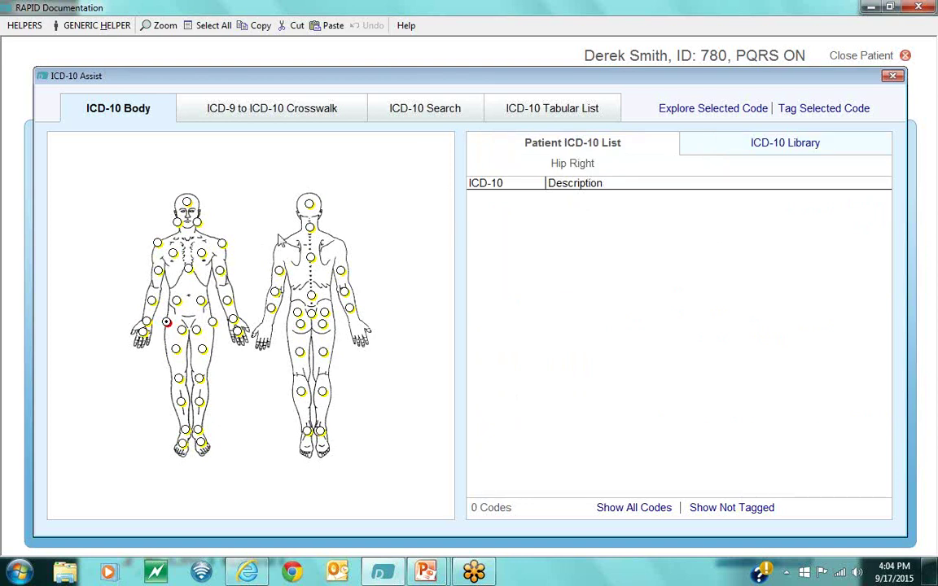
Step: Select the left shoulder to show the patient's 2 codes and 23 library codes
click(222, 245)
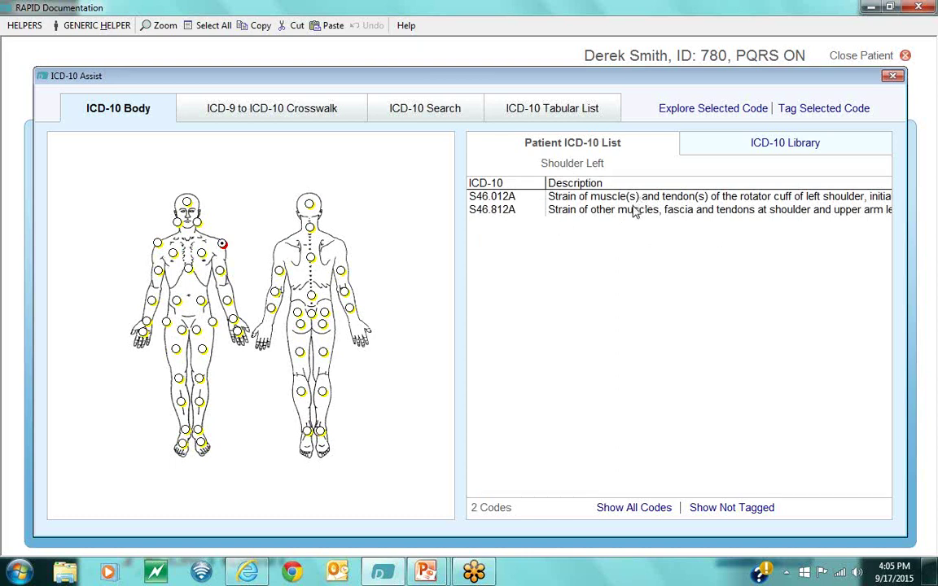
click(819, 148)
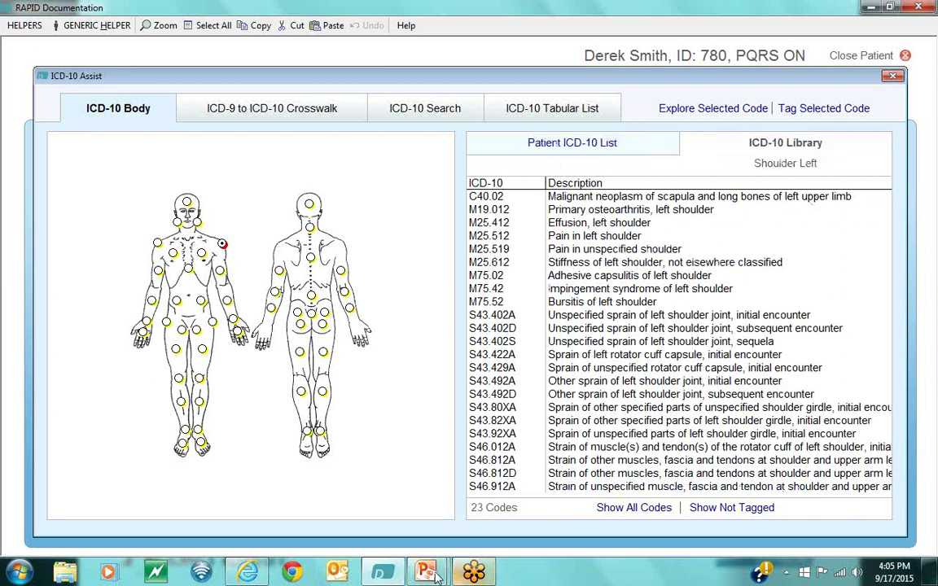
Step: Bring the PowerPoint slide show forward and advance to the ACOM Health Software Demo Room slide
mouse_move(440, 570)
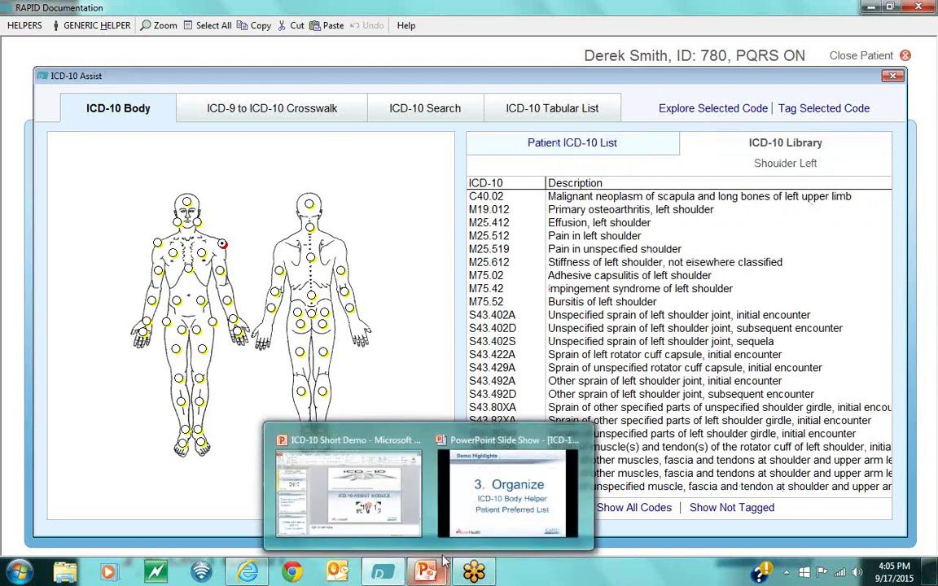
mouse_move(536, 511)
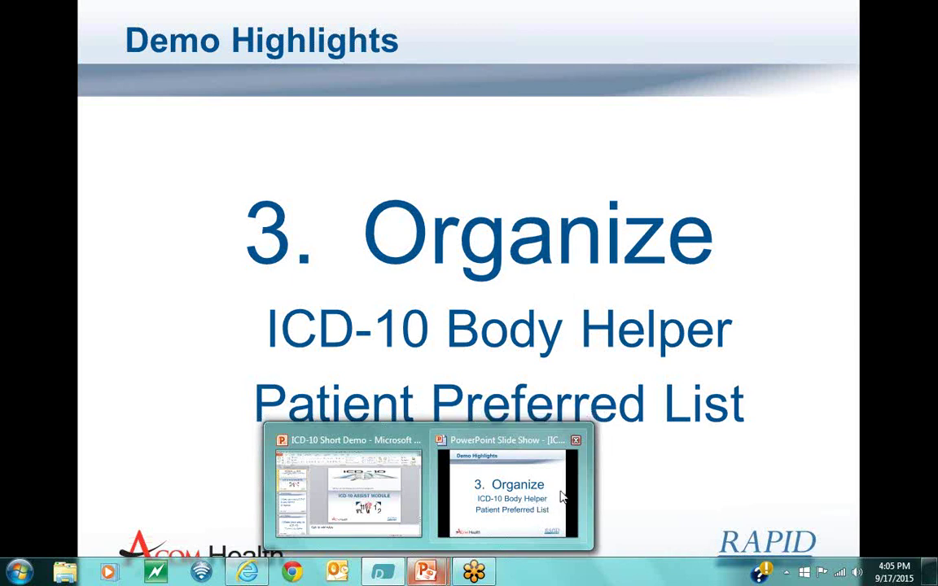
click(570, 500)
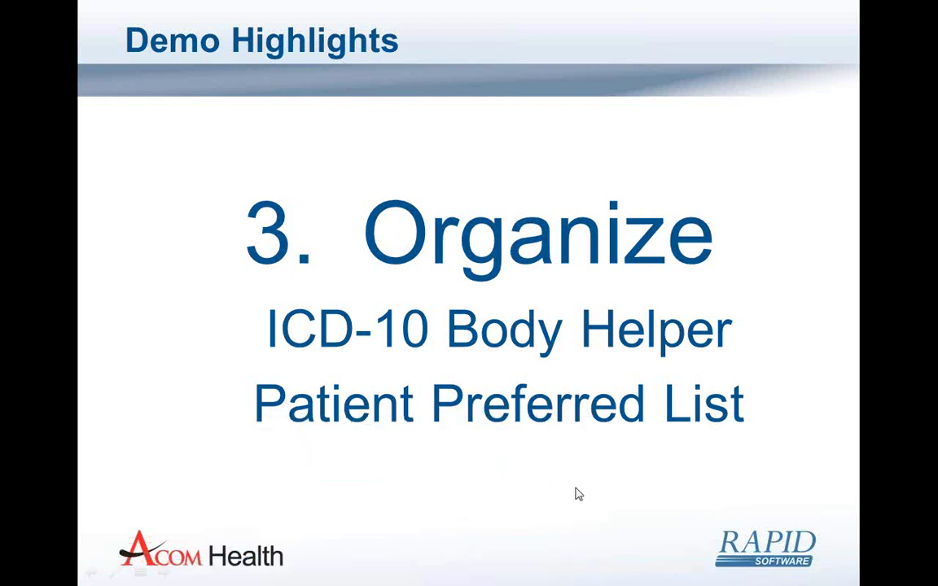
click(387, 528)
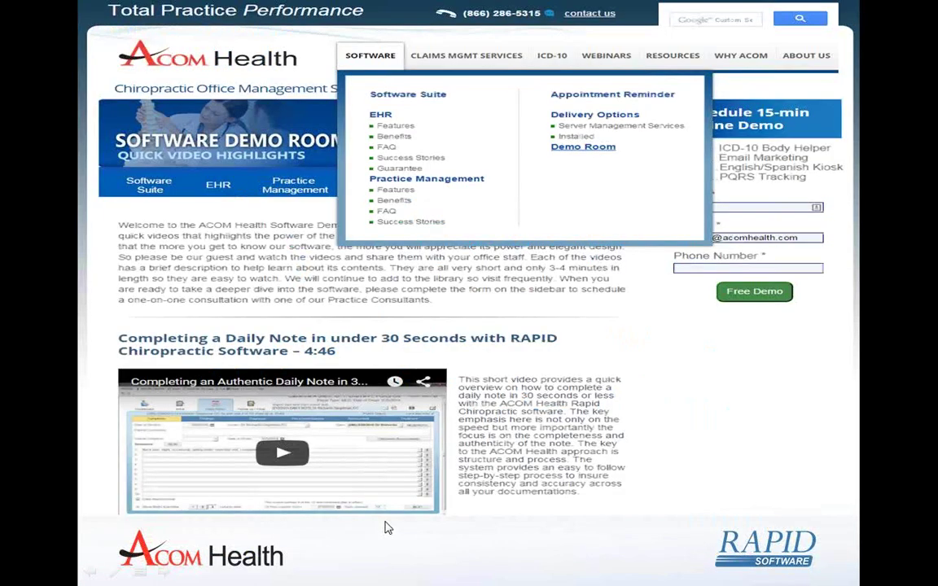